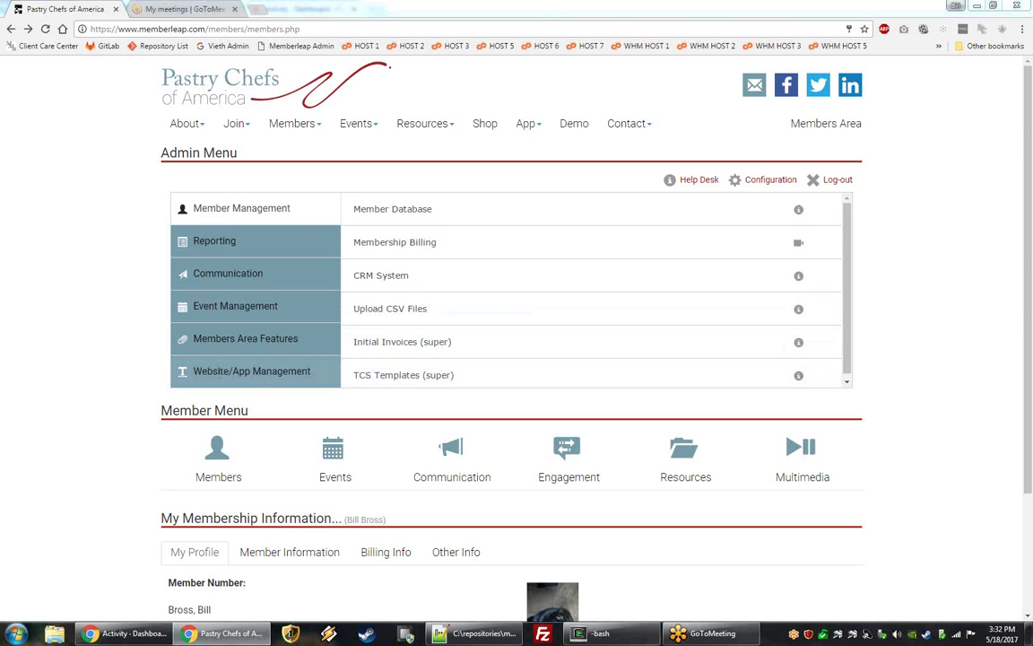
# Open the Blogs administration page under Website/App Management and examine the setup notes and the list of existing blogs.
pyautogui.click(219, 372)
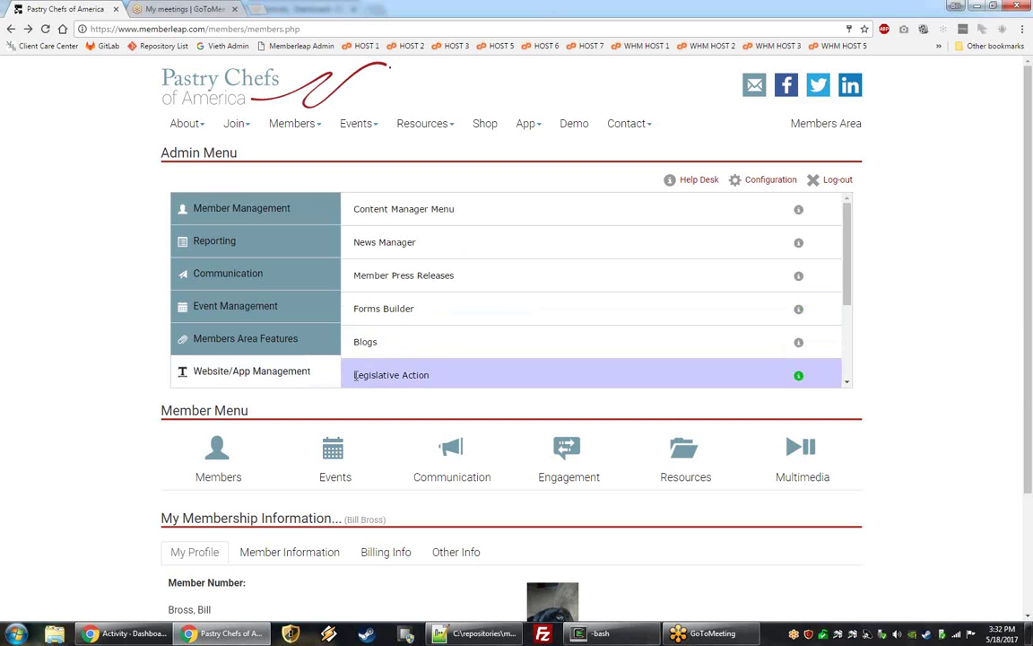
pyautogui.click(378, 344)
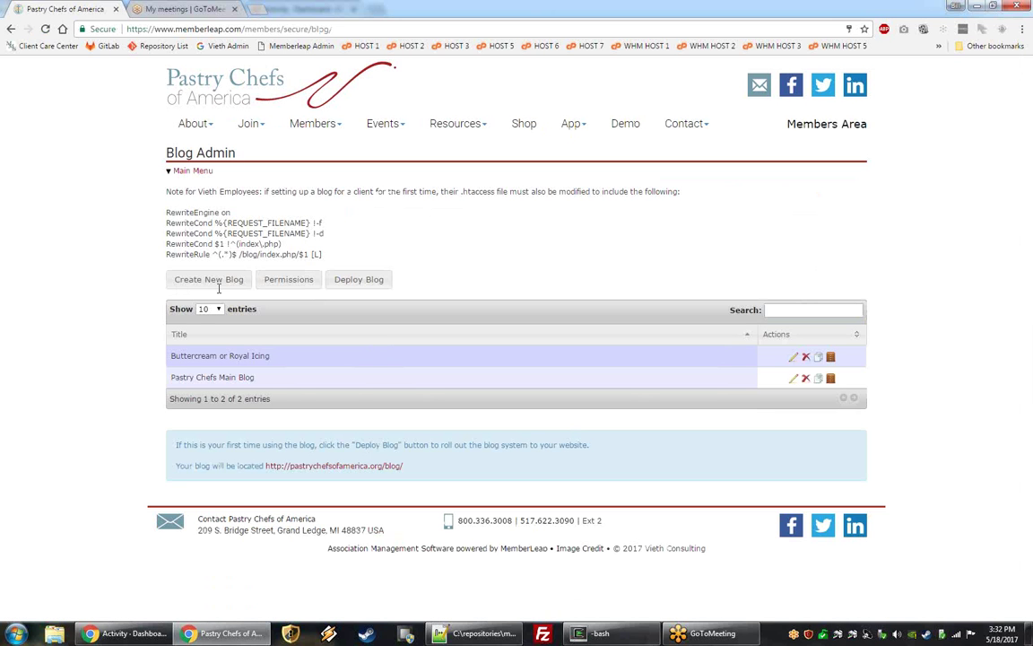
pyautogui.moveTo(166, 191); pyautogui.dragTo(368, 247)
pyautogui.click(368, 247)
pyautogui.moveTo(172, 357); pyautogui.dragTo(269, 381)
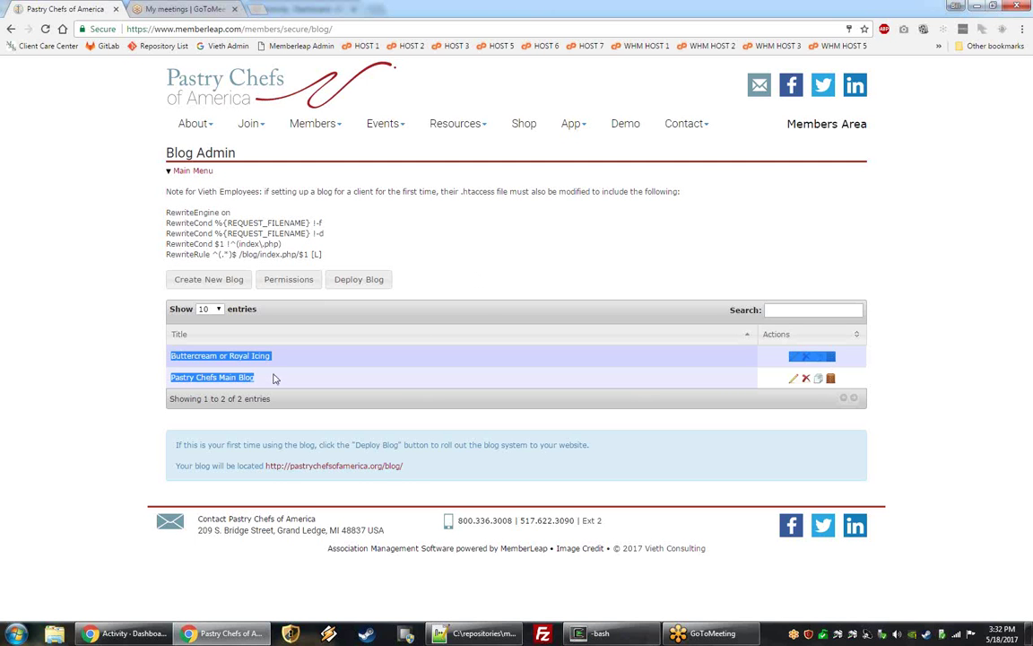
pyautogui.click(275, 378)
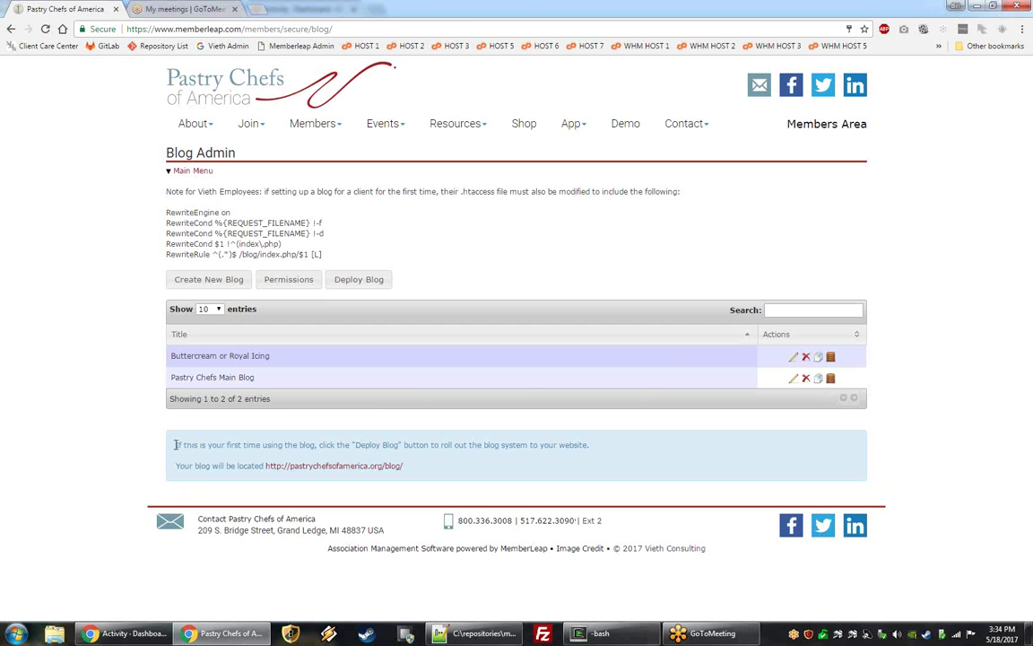
pyautogui.moveTo(176, 444); pyautogui.dragTo(591, 439)
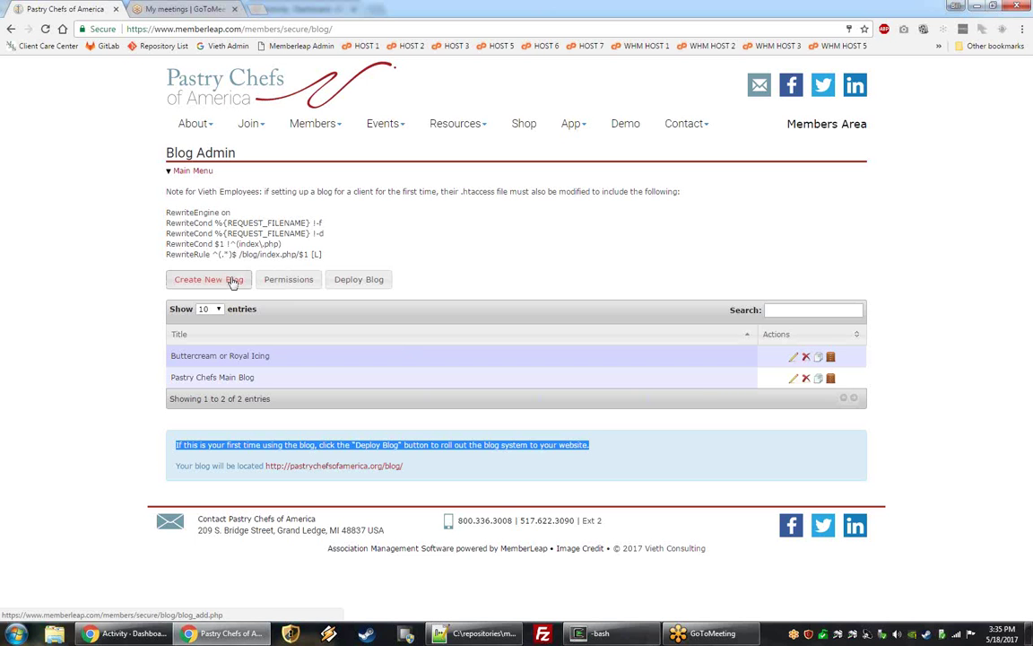
# Open the settings of the "Buttercream or Royal Icing" blog for editing and check its title.
pyautogui.click(794, 357)
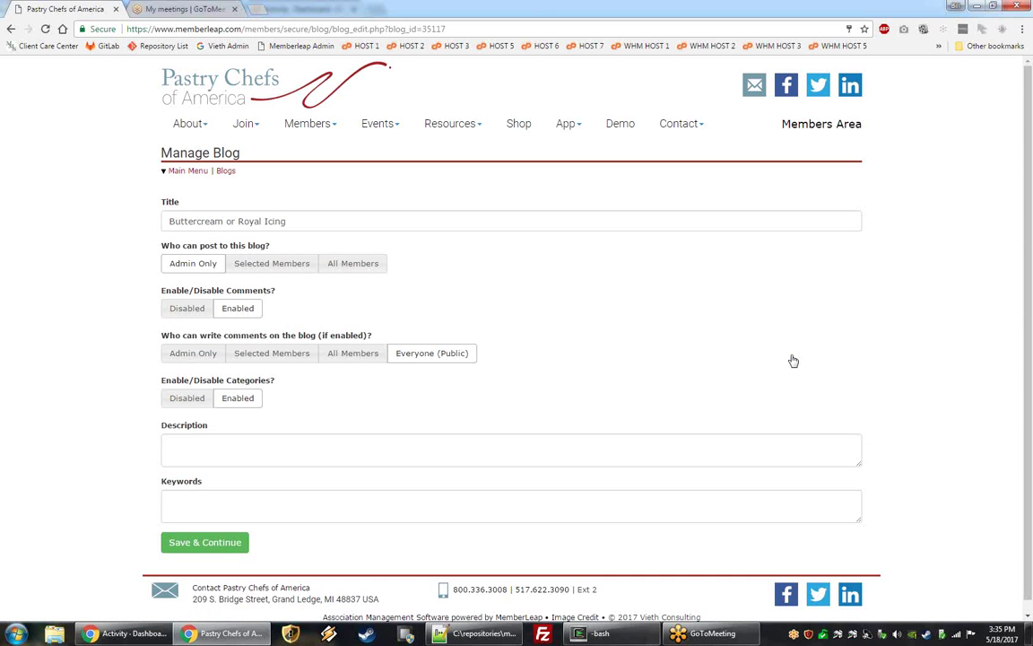
pyautogui.moveTo(302, 224); pyautogui.dragTo(148, 229)
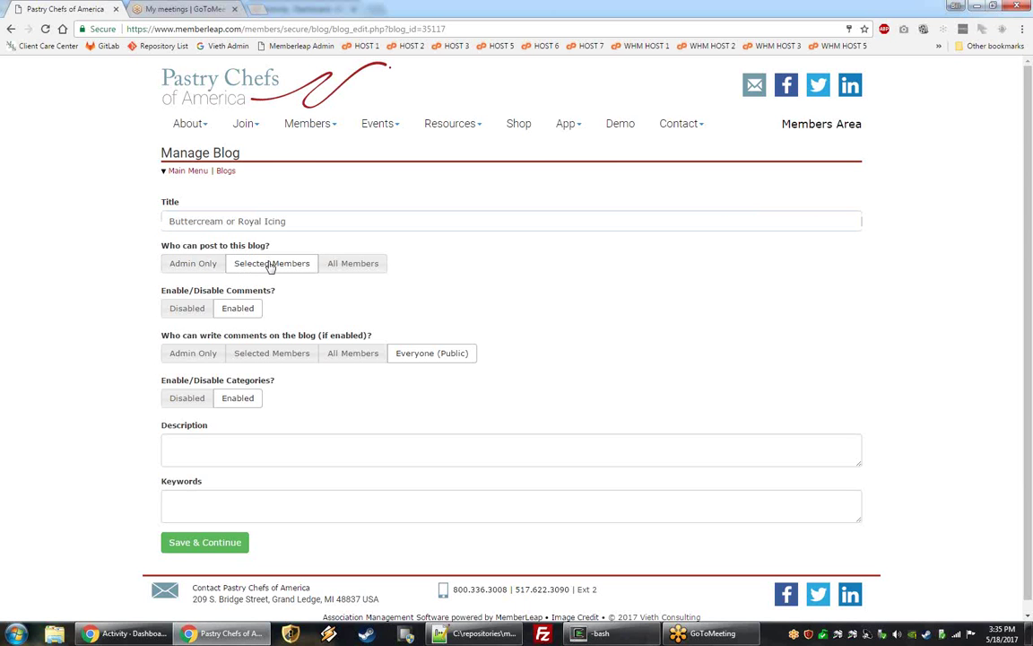
# Try All Members as the blog's posting permission and disabled comments, restoring Admin Only posting and enabled comments.
pyautogui.click(346, 268)
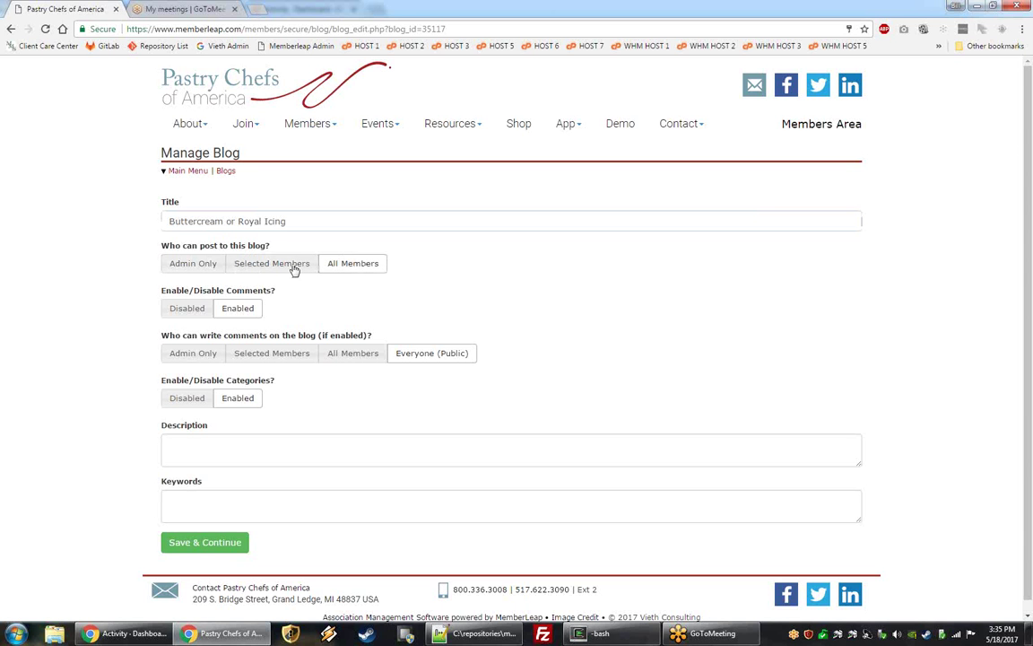
pyautogui.click(189, 266)
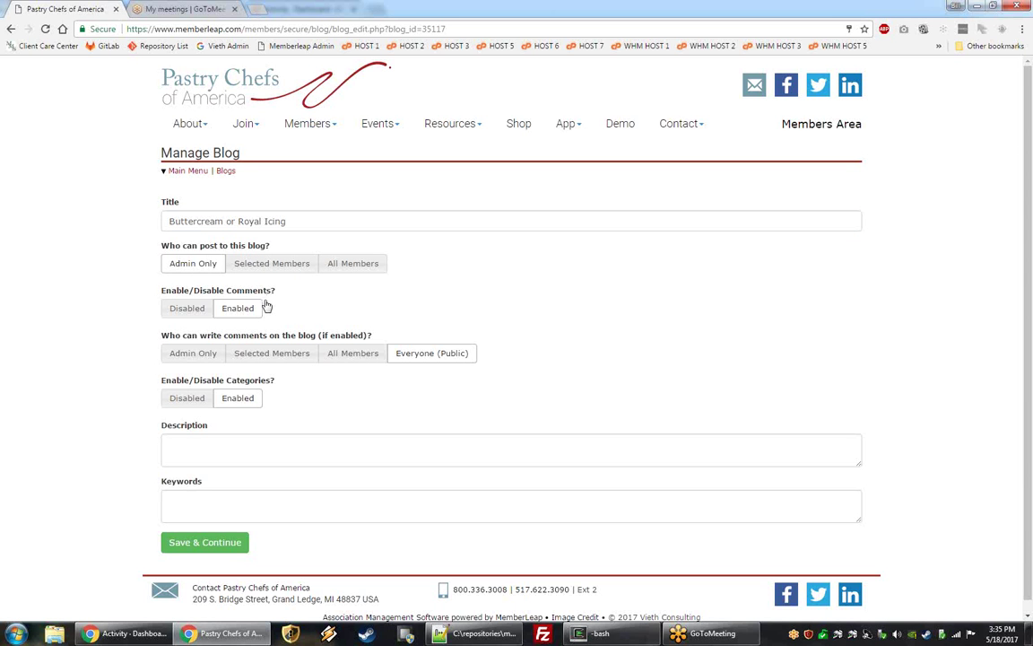
pyautogui.click(189, 310)
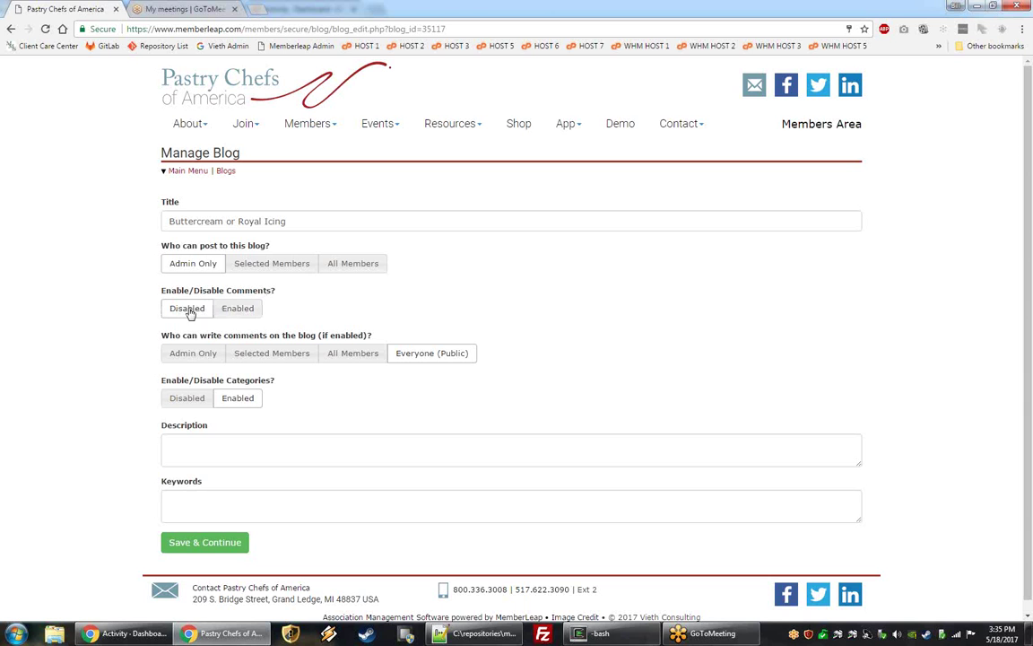
pyautogui.click(239, 311)
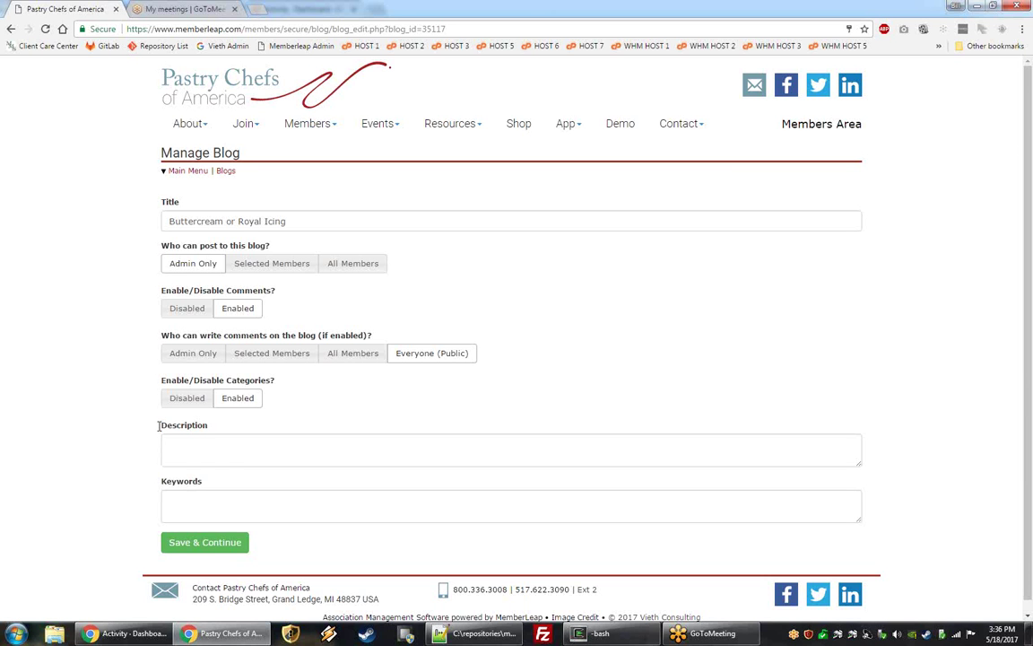
# Check the blog's description and keywords fields, save the settings and continue to the blog's categories.
pyautogui.moveTo(159, 426); pyautogui.dragTo(231, 477)
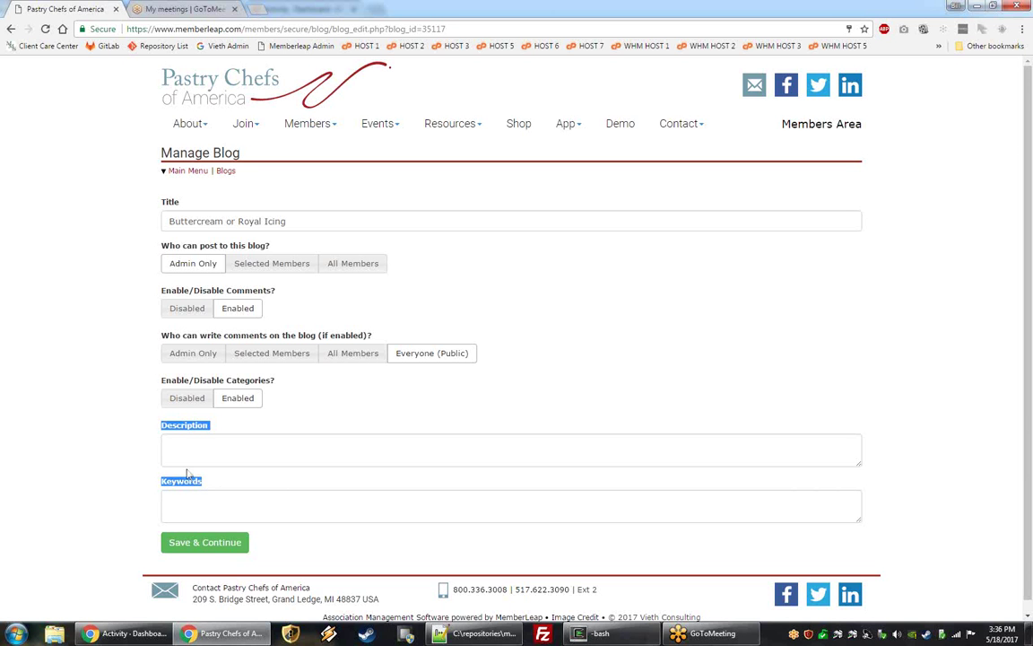
pyautogui.click(151, 502)
pyautogui.click(203, 544)
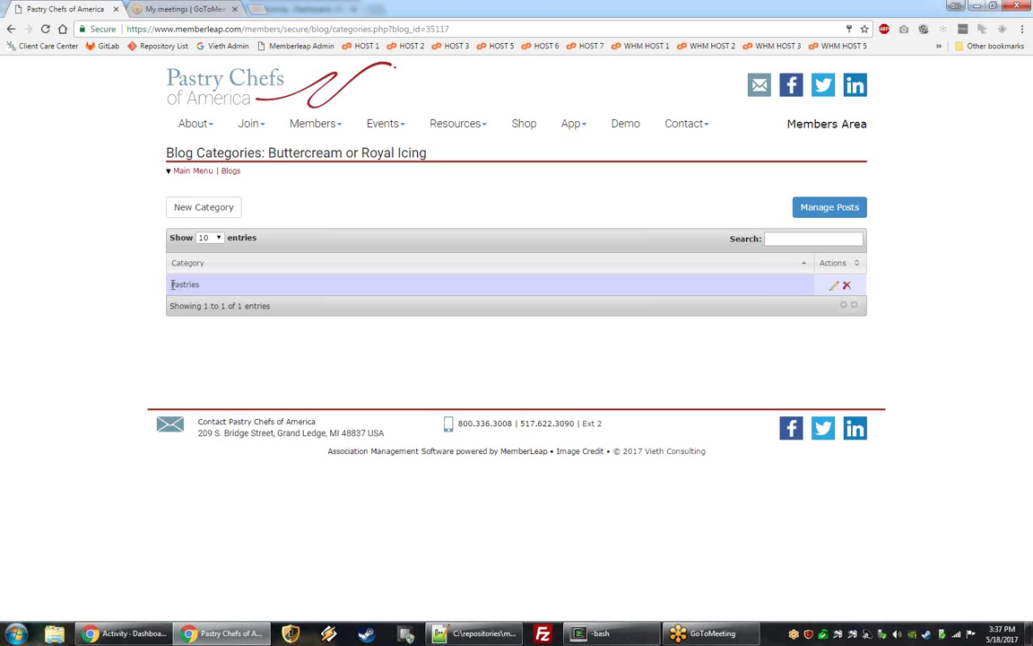
# Open the form for adding a new blog category and return to the category list without entering a name.
pyautogui.moveTo(172, 283); pyautogui.dragTo(202, 283)
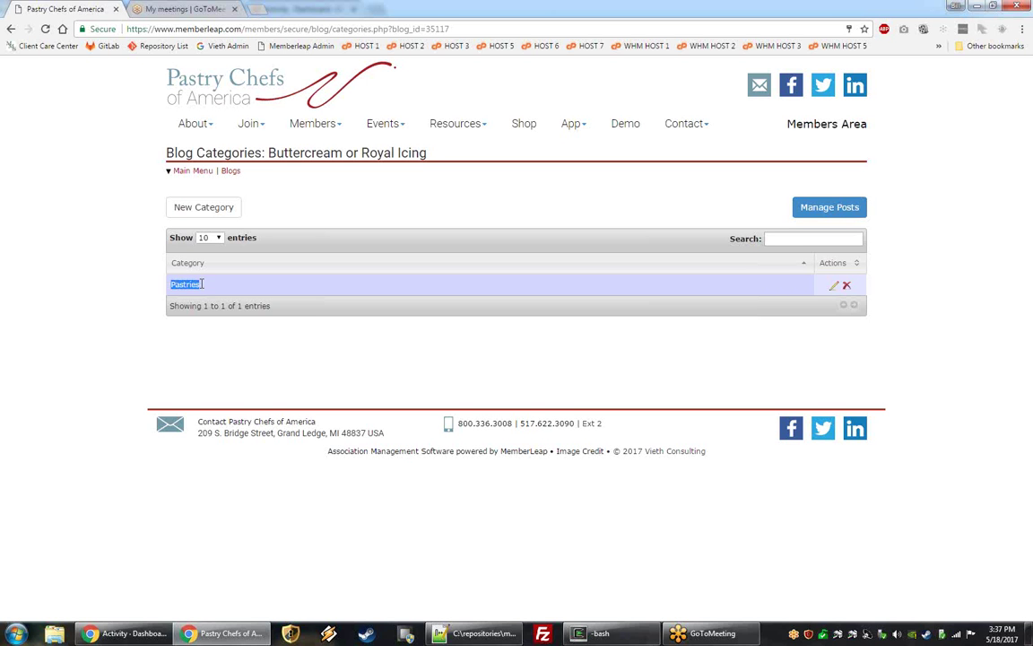
pyautogui.click(213, 212)
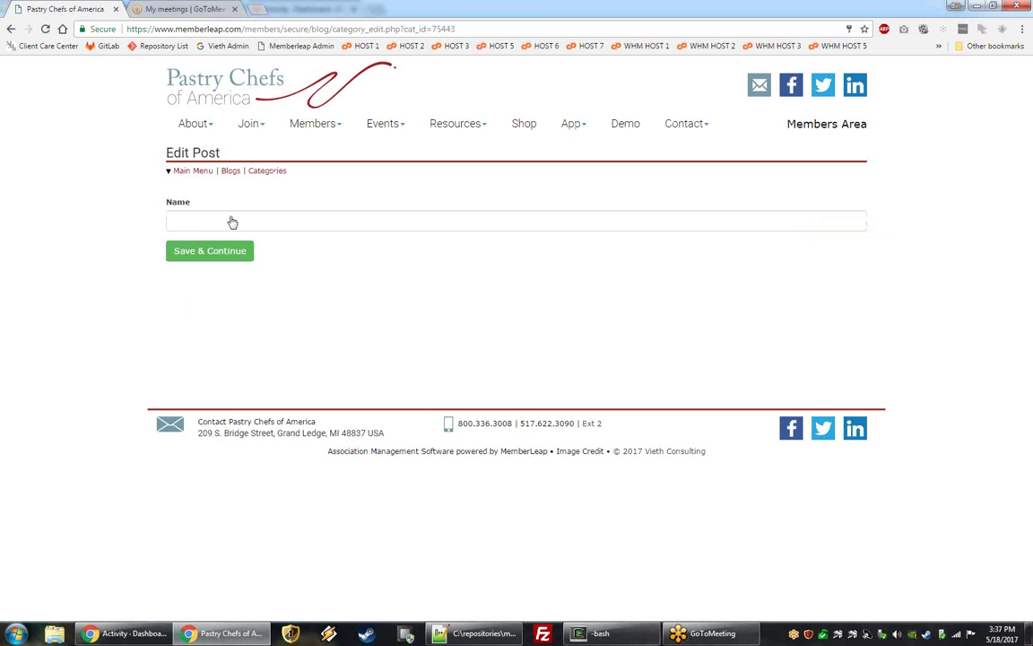
pyautogui.click(251, 257)
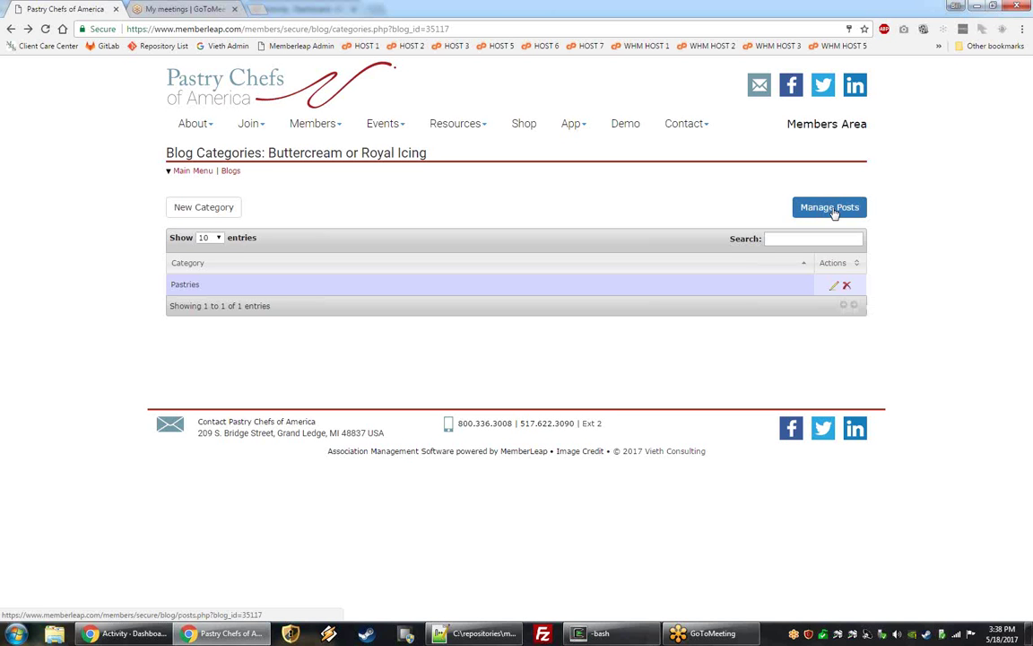
# Go to the blog's posts, view the comments on "Benefits of Using Buttercream" and return to the post list.
pyautogui.click(832, 212)
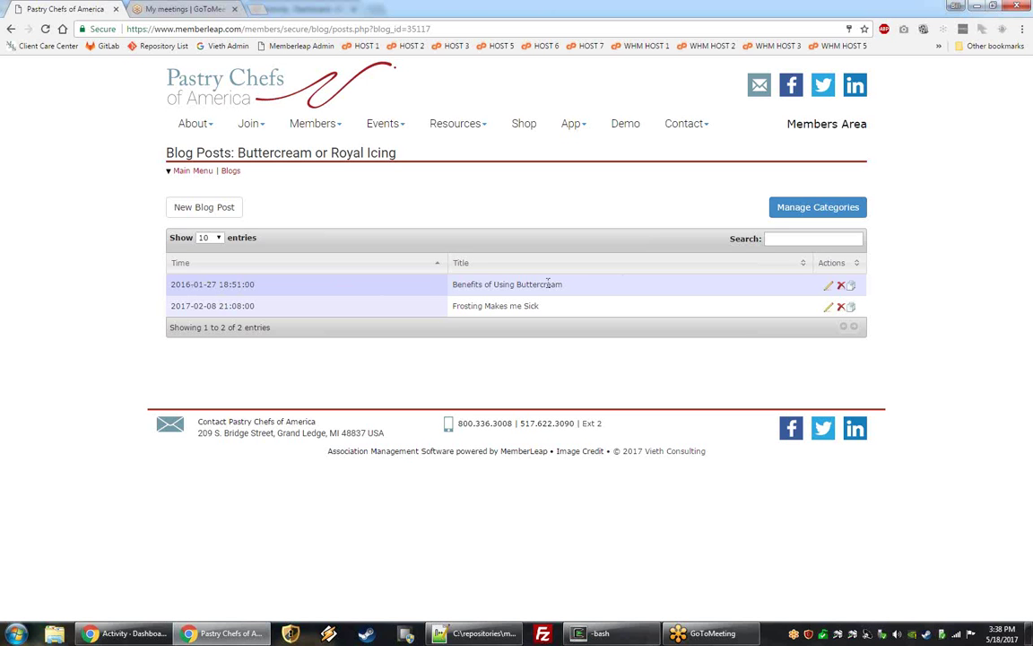
pyautogui.click(854, 289)
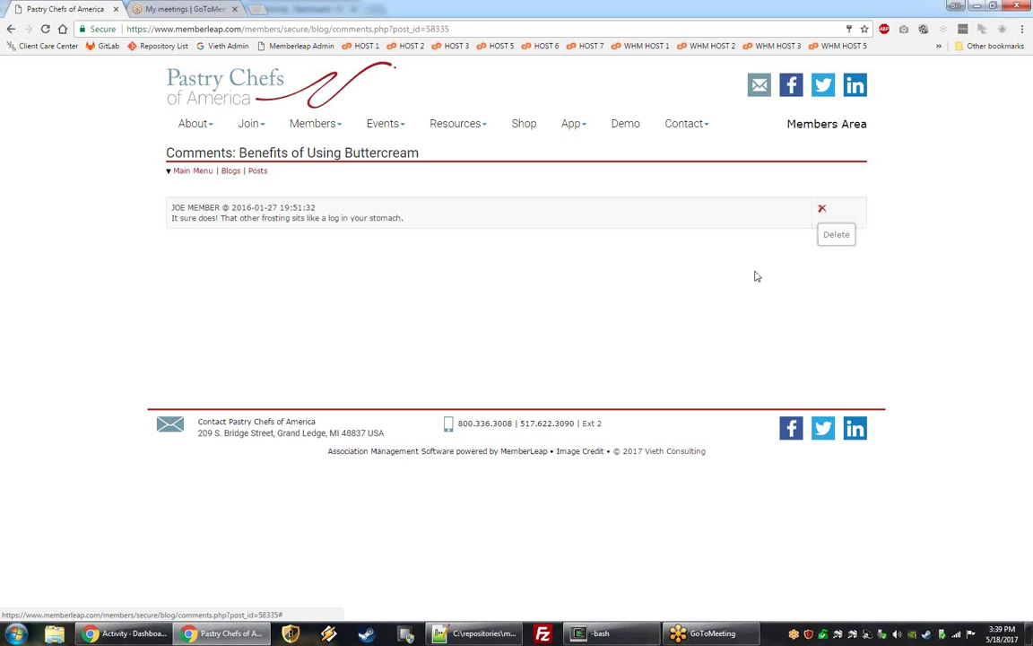
pyautogui.press('F5')
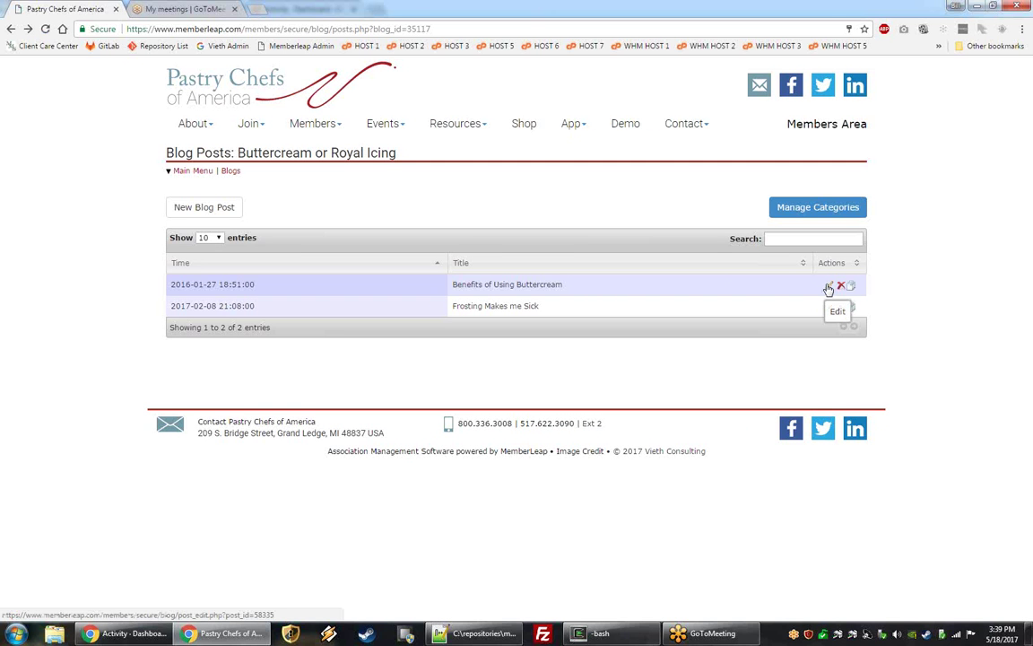
# Open the post "Benefits of Using Buttercream" for editing and examine its title, post time, main content and extended content.
pyautogui.click(829, 287)
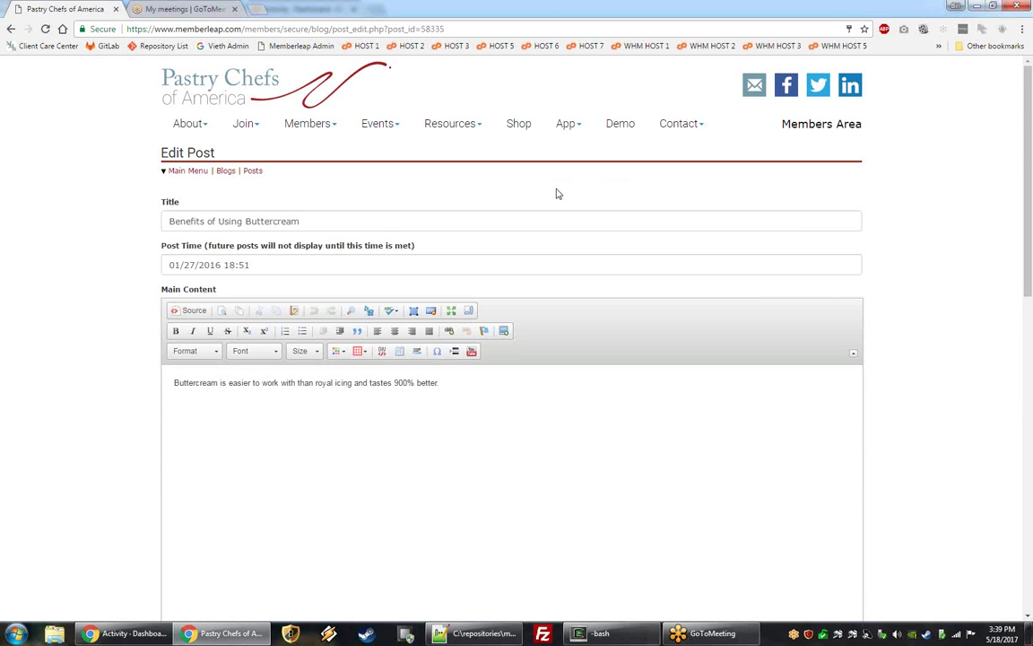
pyautogui.moveTo(303, 221); pyautogui.dragTo(165, 221)
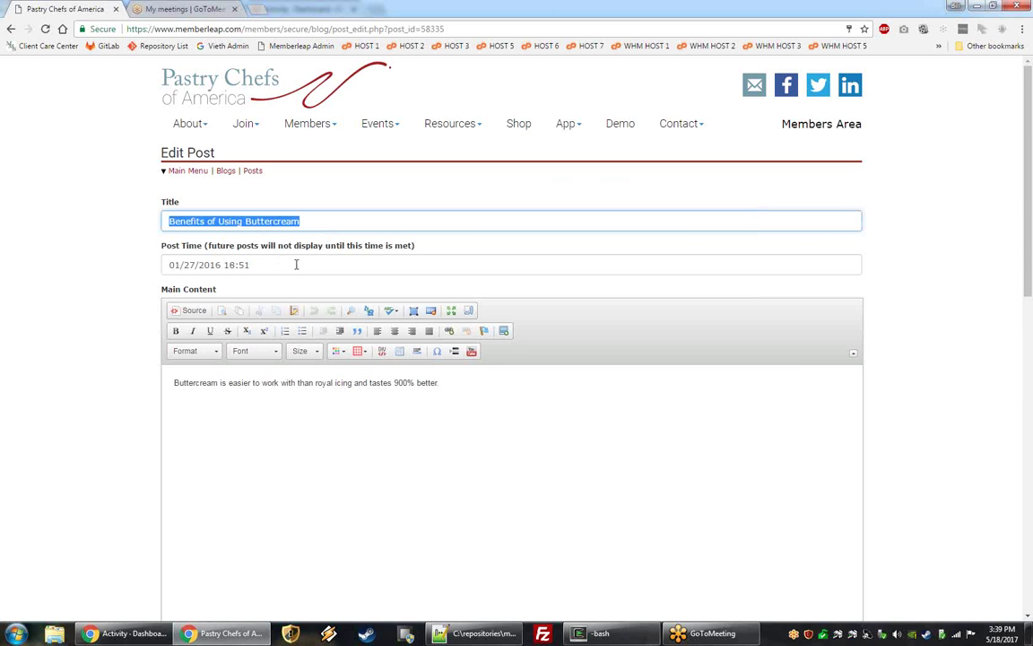
pyautogui.click(201, 272)
pyautogui.tripleClick(200, 272)
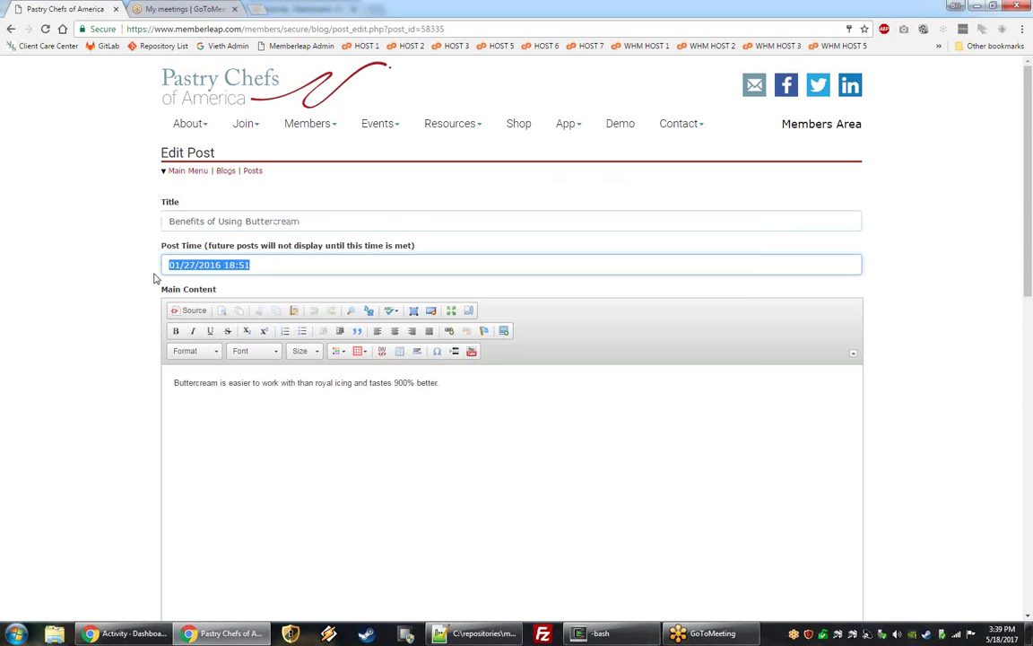
pyautogui.click(272, 266)
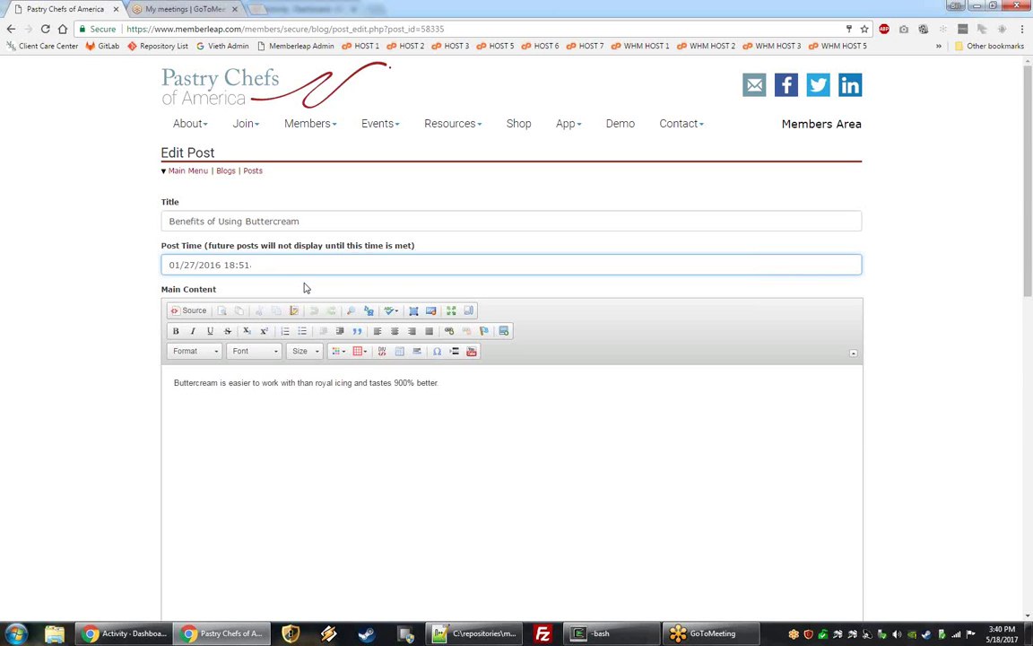
pyautogui.scroll(-2, 56, 341)
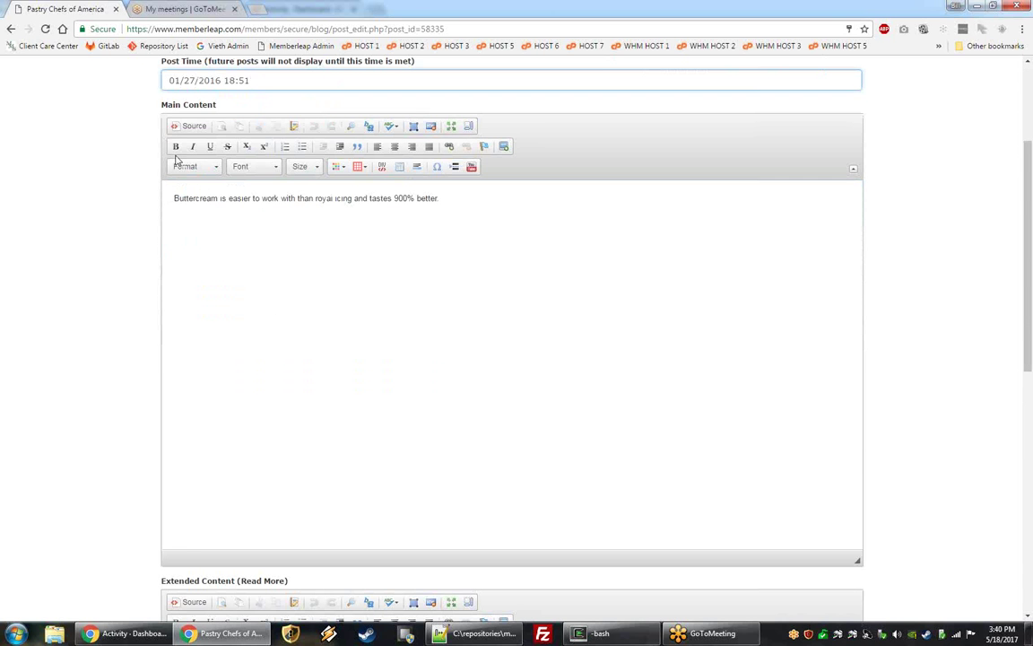
pyautogui.click(197, 219)
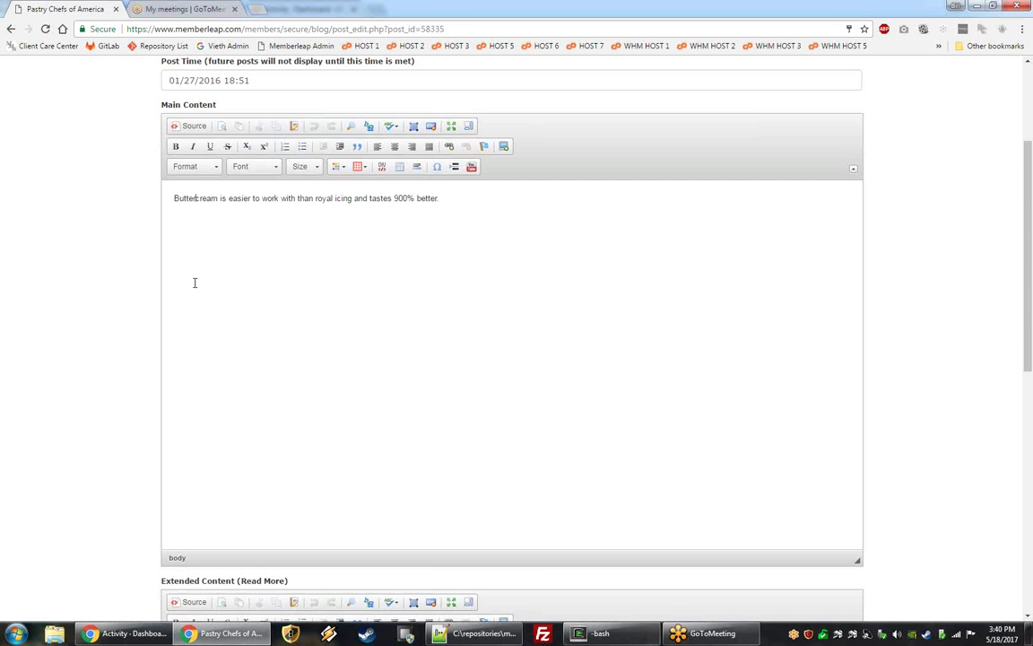
pyautogui.scroll(-5, 191, 277)
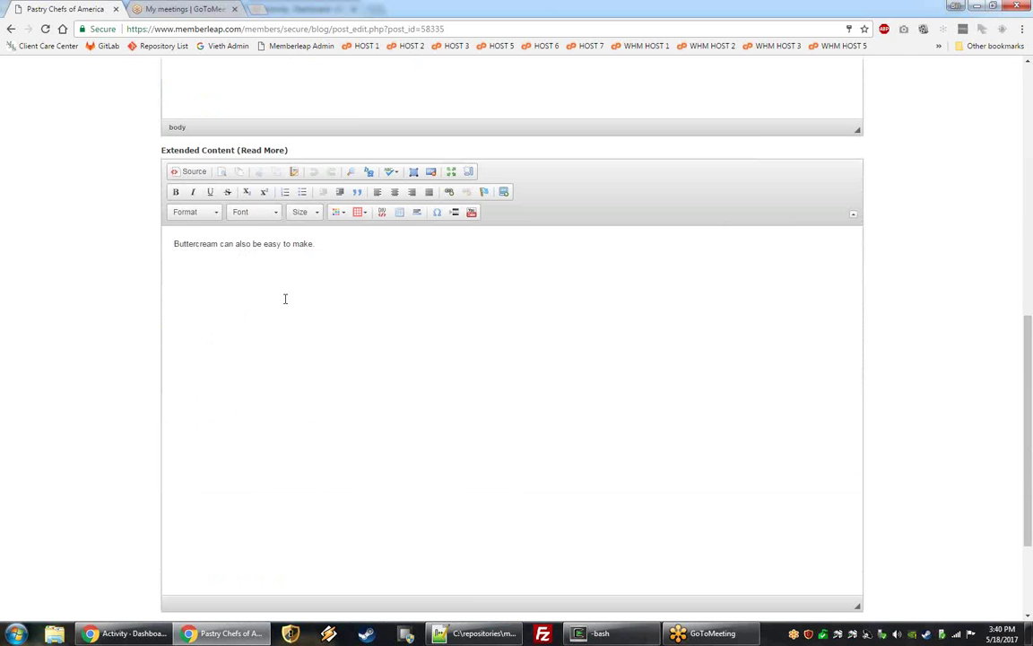
pyautogui.scroll(5, 285, 298)
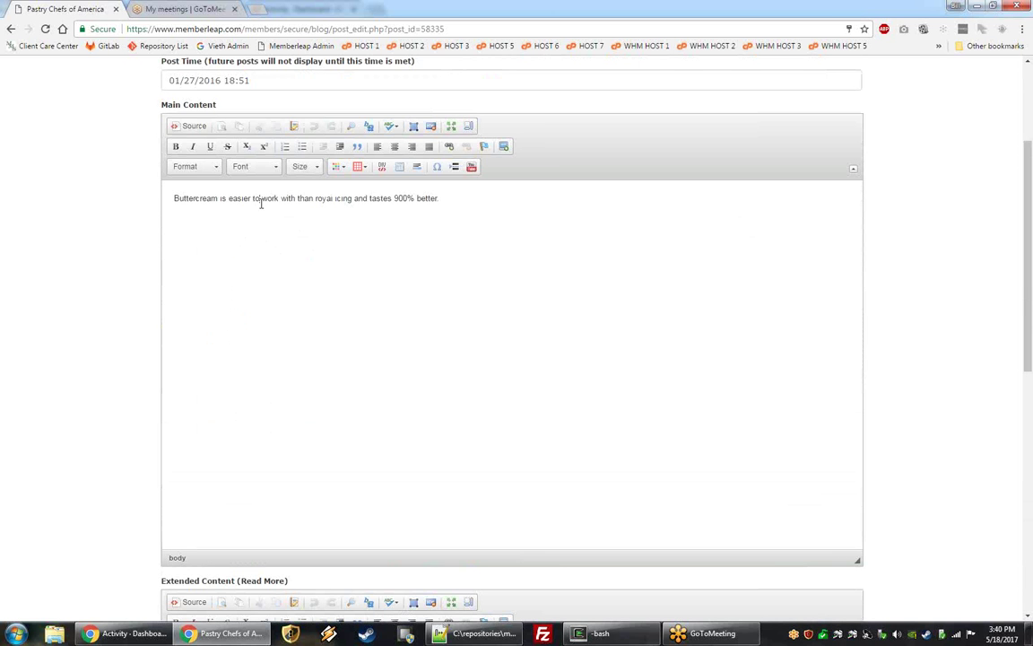
pyautogui.scroll(-4, 296, 213)
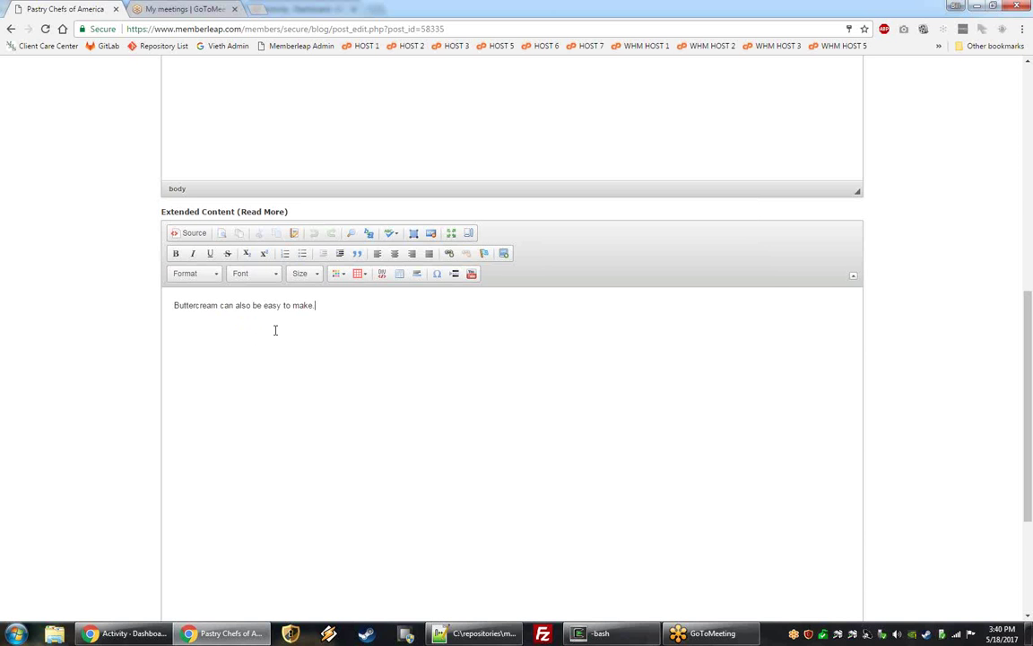
pyautogui.scroll(4, 296, 339)
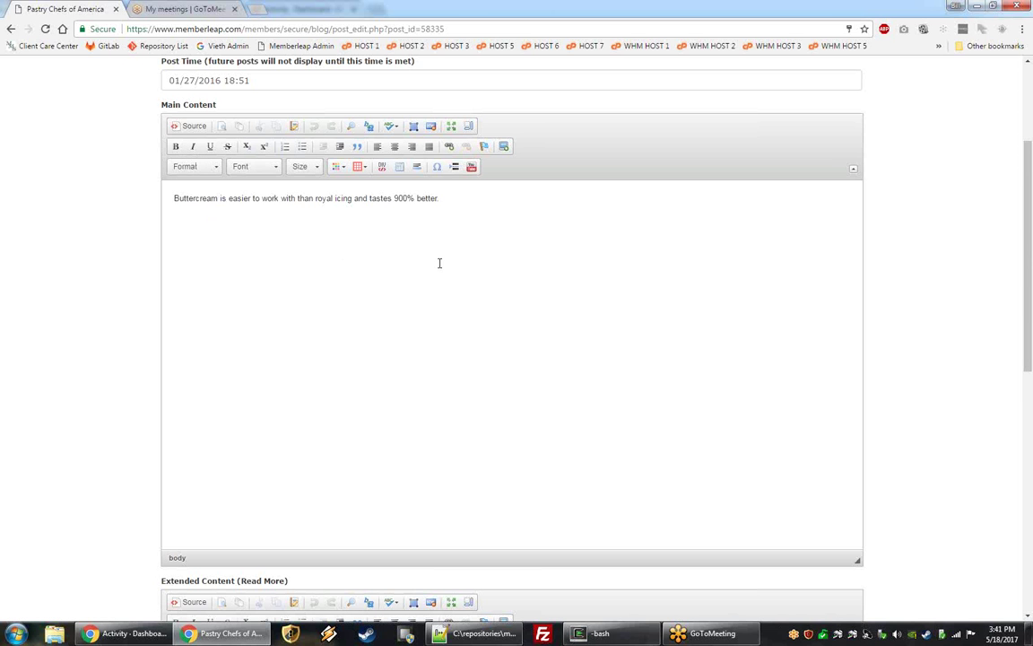
# Remove the Pastries category from the post, assign it again and save the post.
pyautogui.scroll(-6, 348, 348)
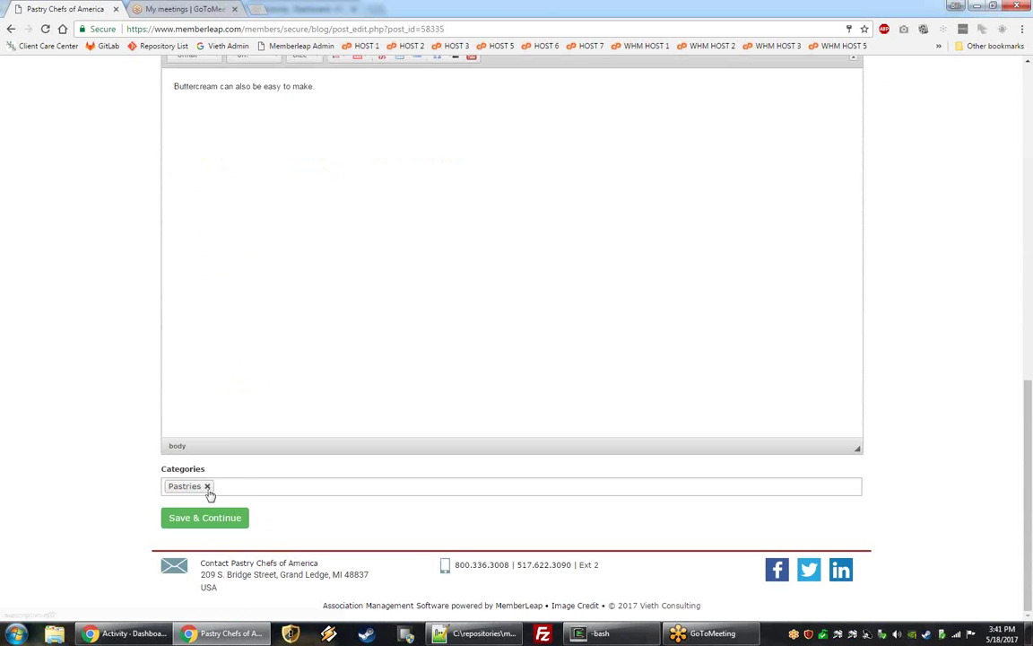
pyautogui.click(231, 485)
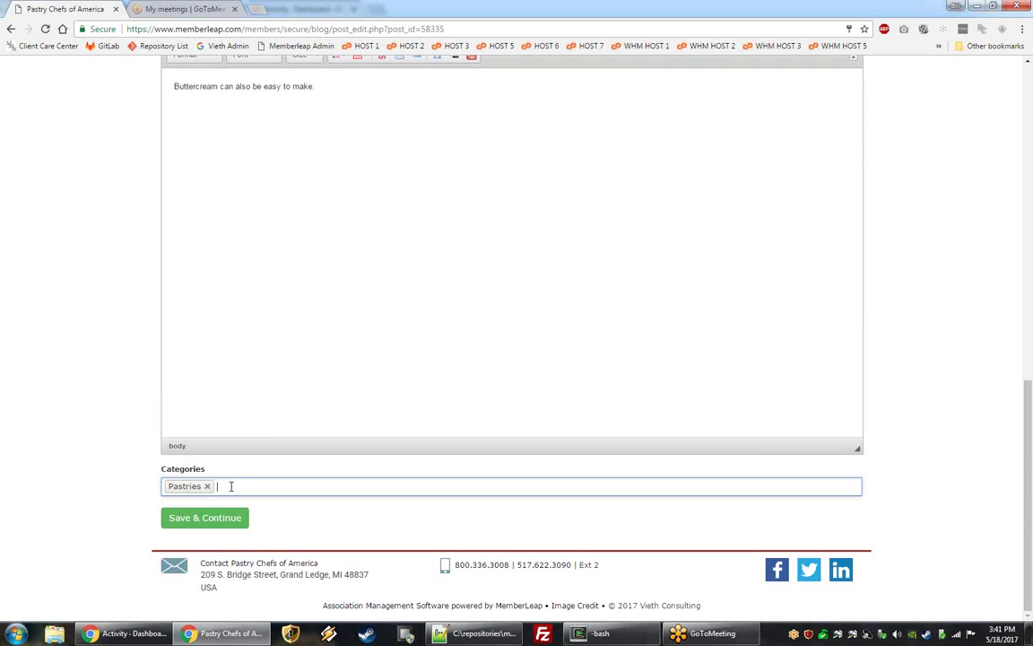
pyautogui.click(206, 486)
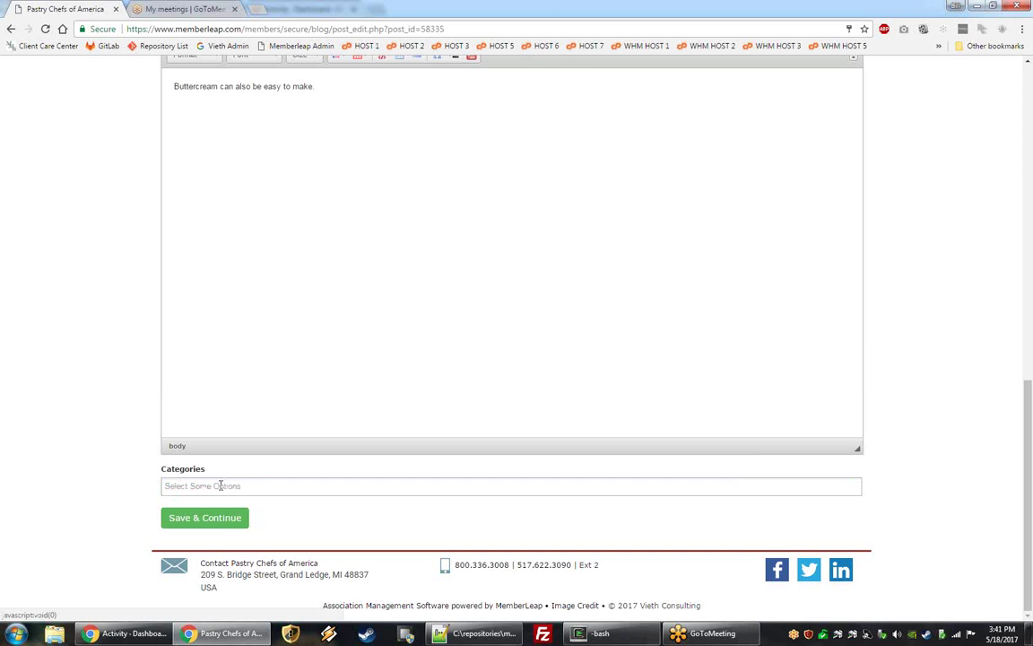
pyautogui.click(194, 485)
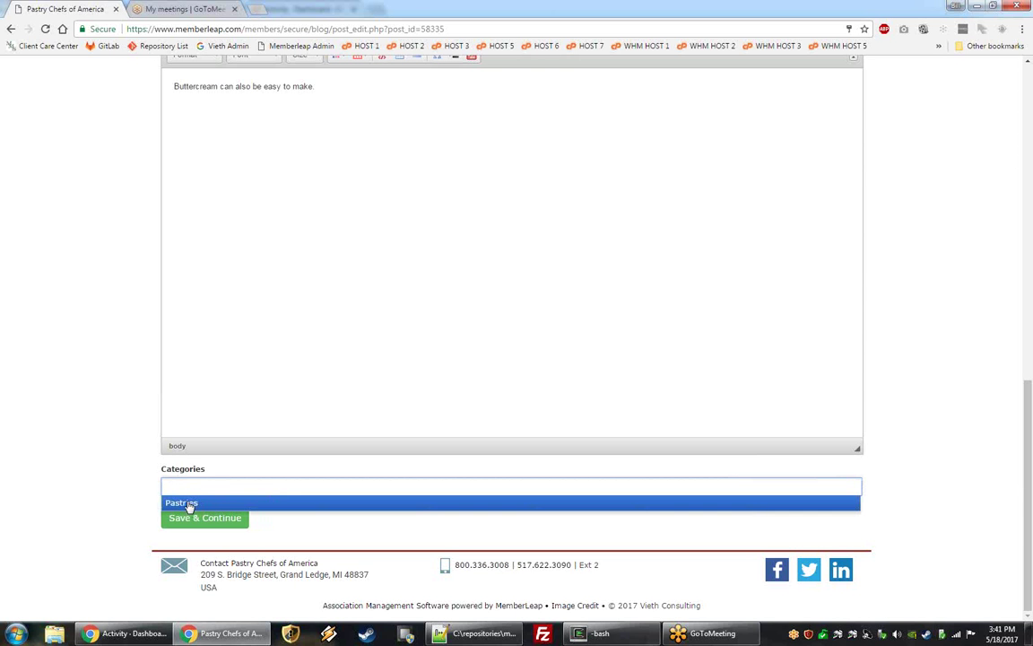
pyautogui.click(189, 502)
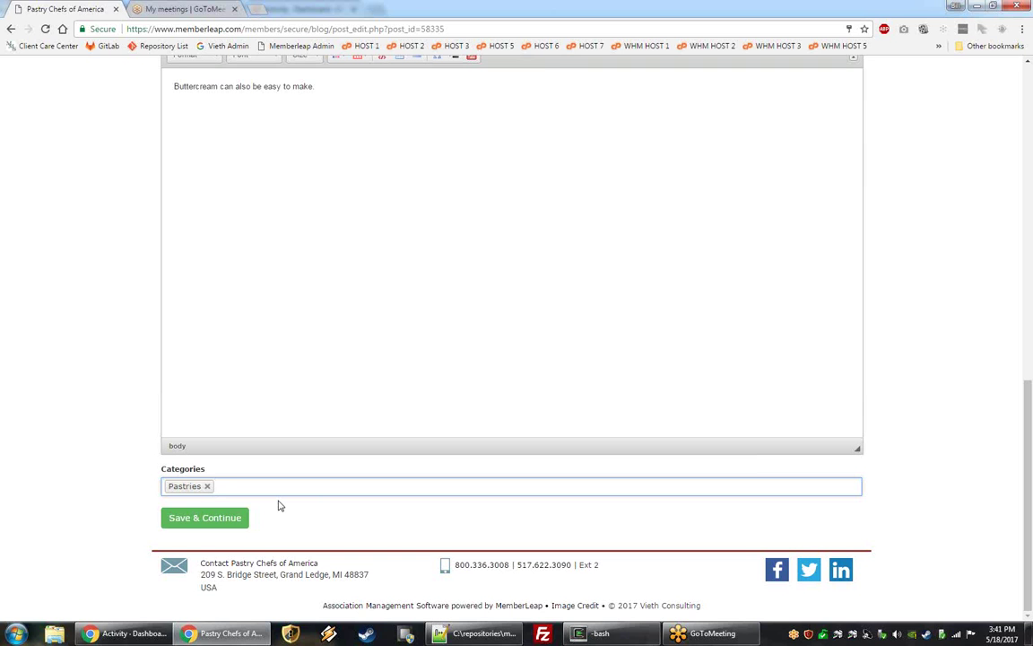
pyautogui.click(194, 520)
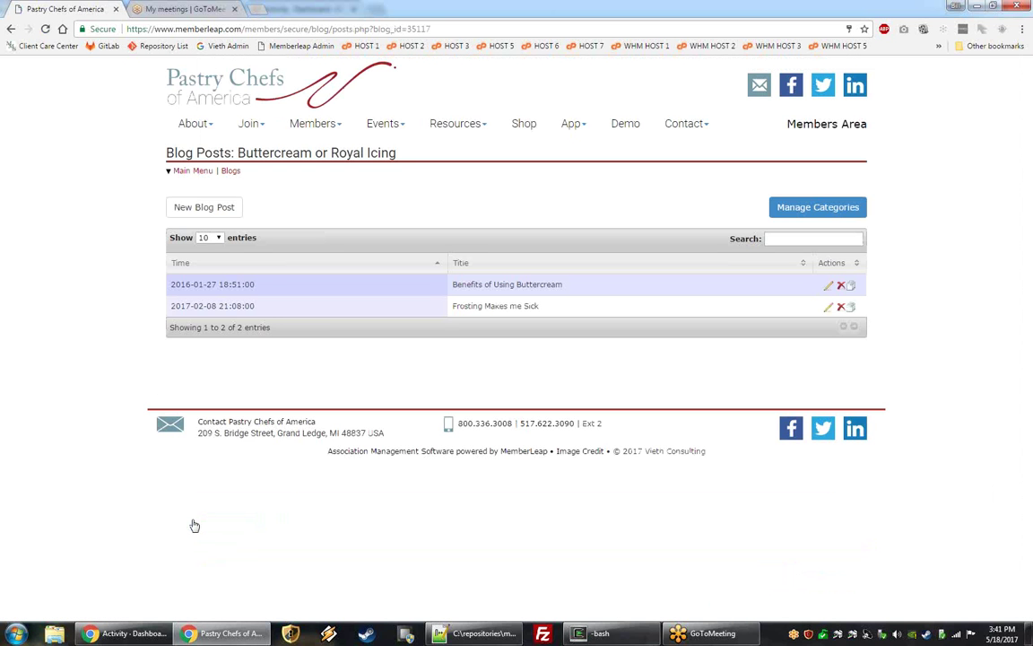
# Return from the posts to the Blog Admin overview and review the listed blogs with their available actions.
pyautogui.click(231, 174)
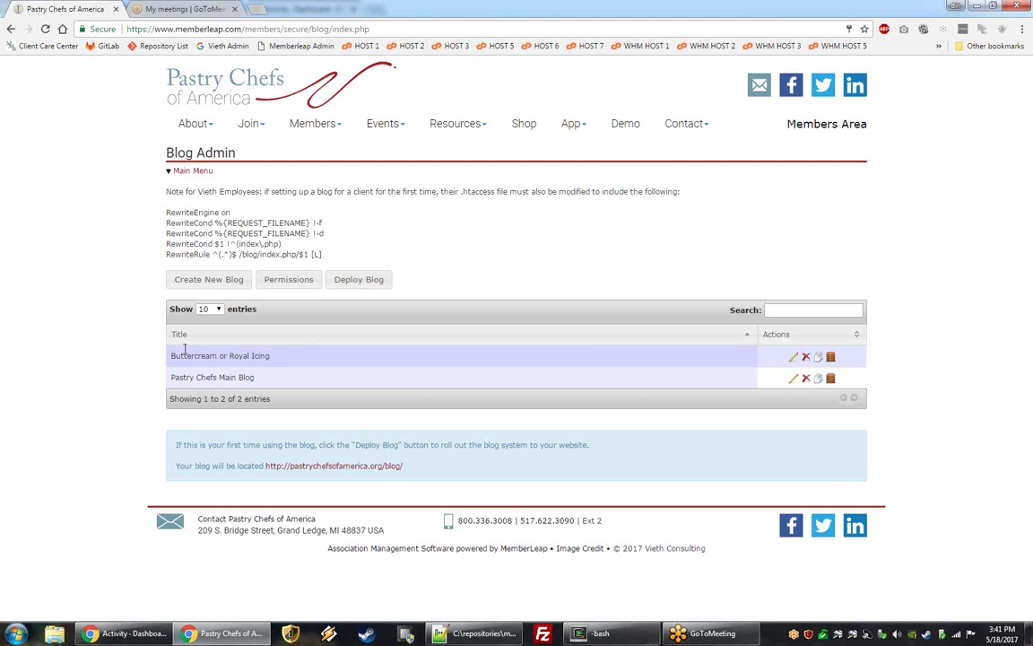
pyautogui.doubleClick(176, 356)
pyautogui.moveTo(241, 357); pyautogui.dragTo(843, 377)
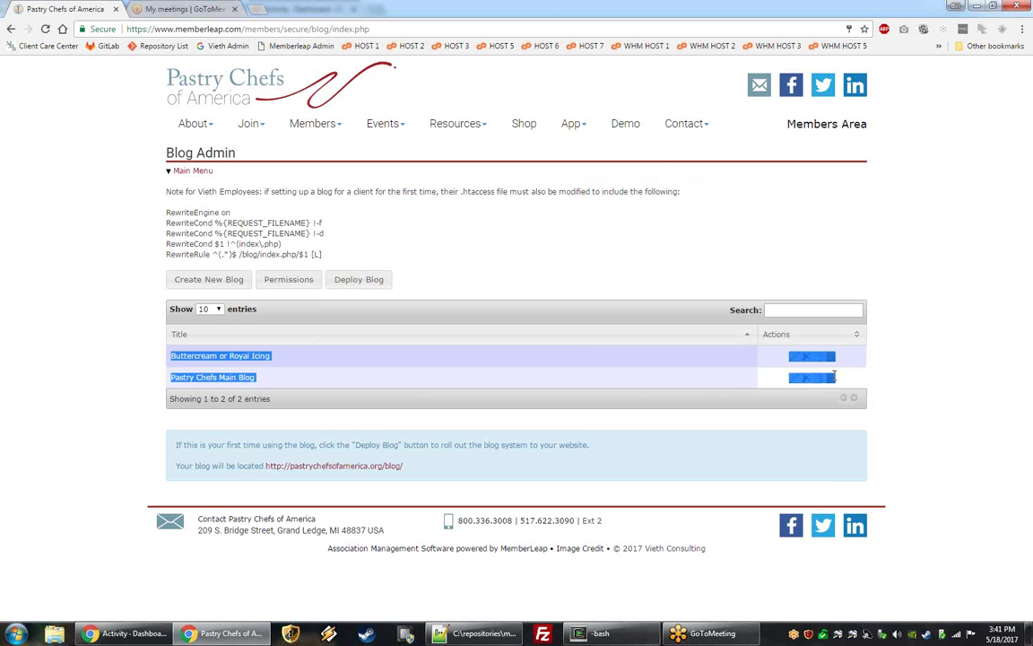
pyautogui.click(769, 375)
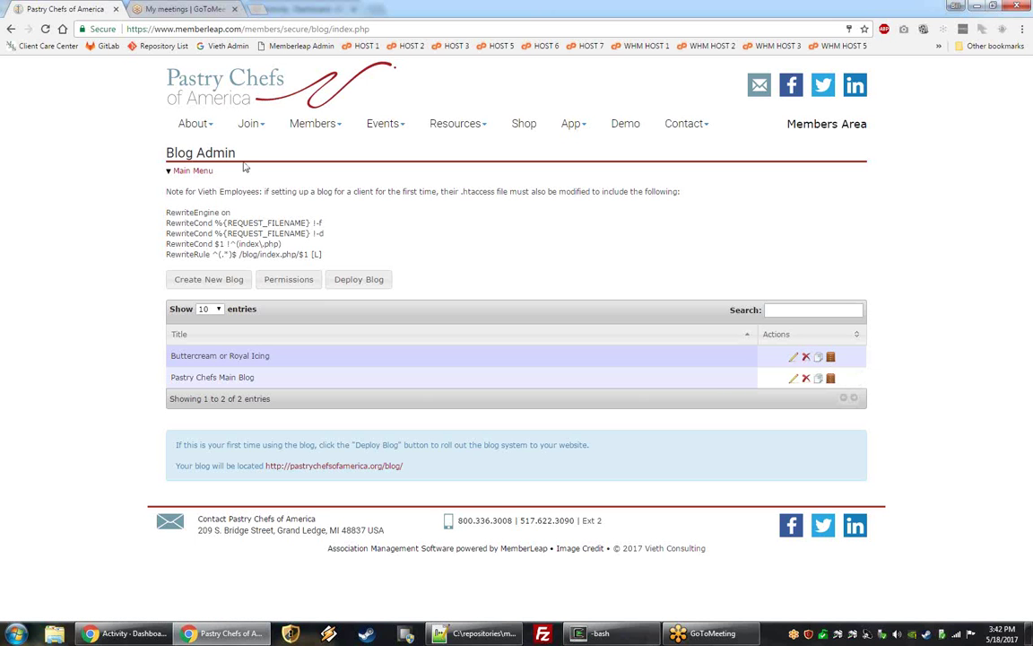
# Go to the blog permissions and add a new member/permission relationship for a member whose surname starts with "b".
pyautogui.click(293, 280)
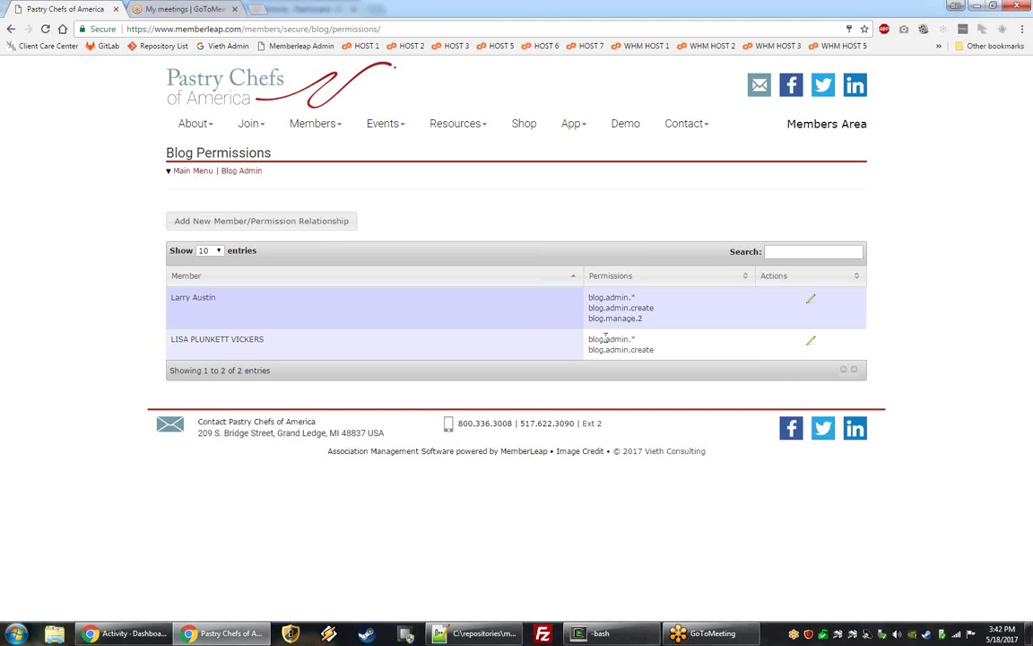
pyautogui.click(254, 223)
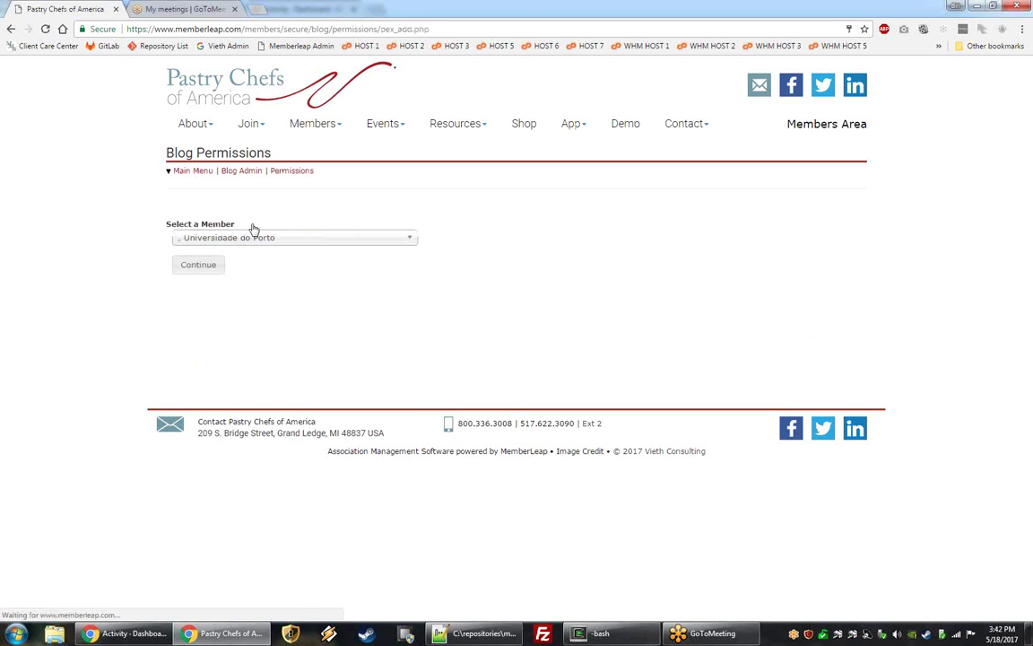
pyautogui.click(270, 238)
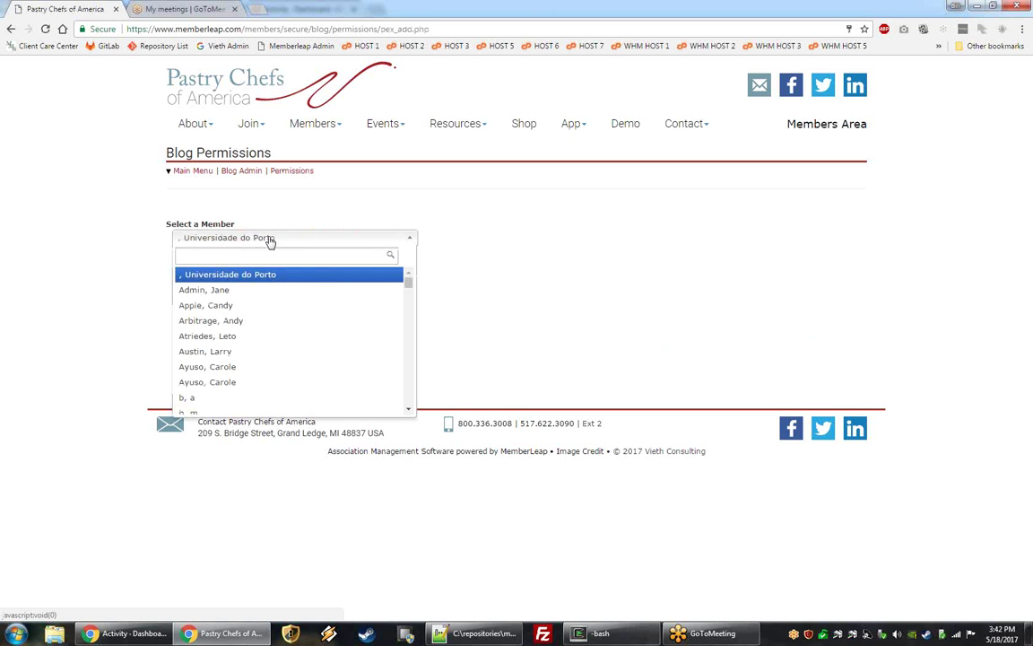
pyautogui.write('bros')
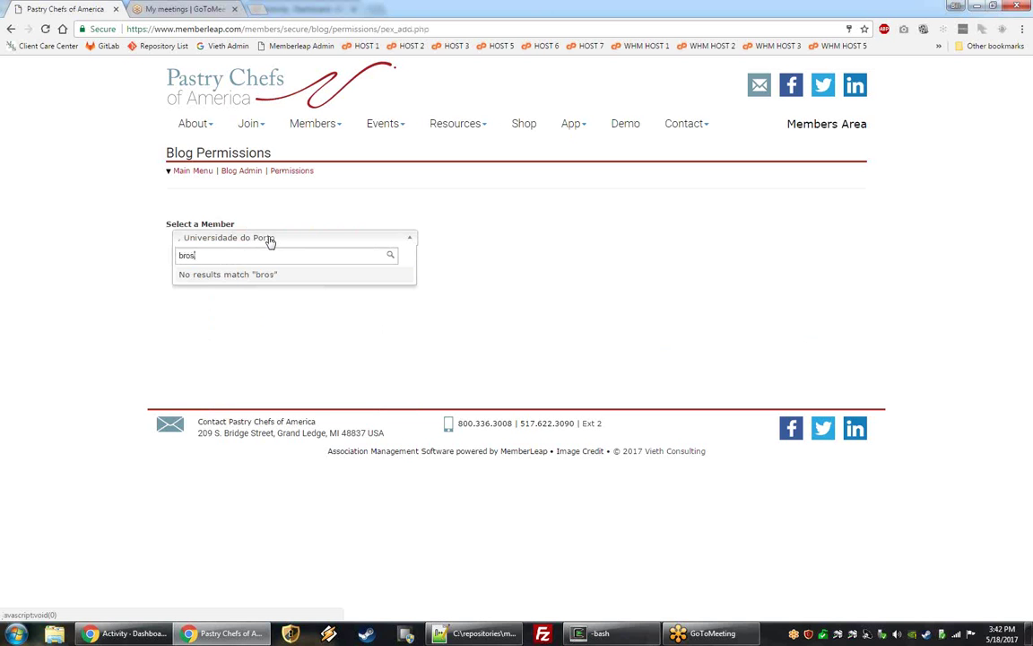
pyautogui.press('BackSpace')
pyautogui.press('BackSpace')
pyautogui.press('BackSpace')
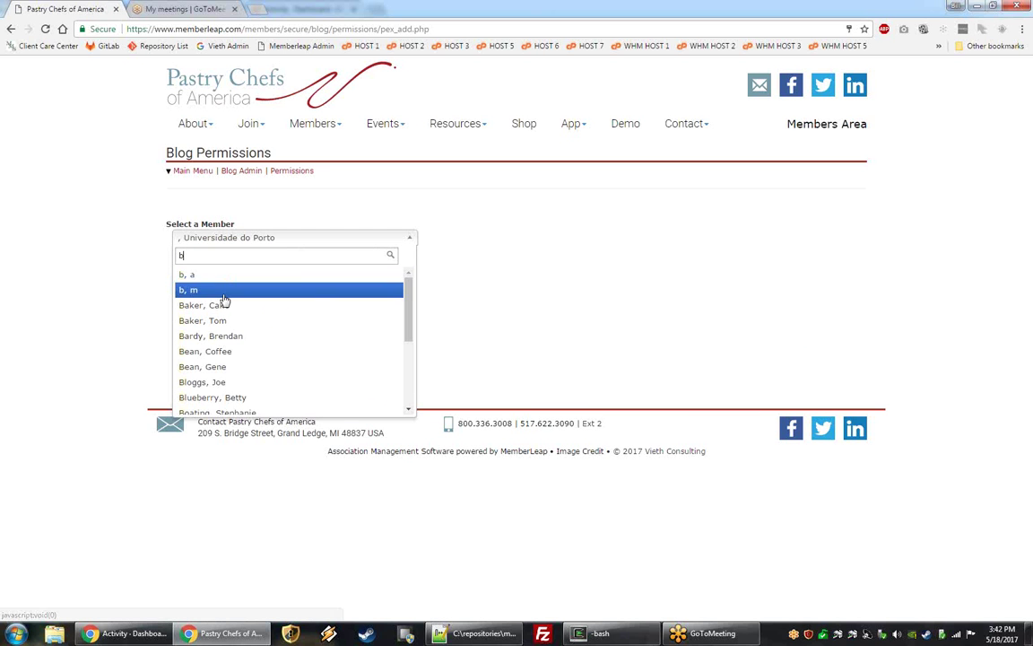
pyautogui.click(223, 304)
pyautogui.click(192, 268)
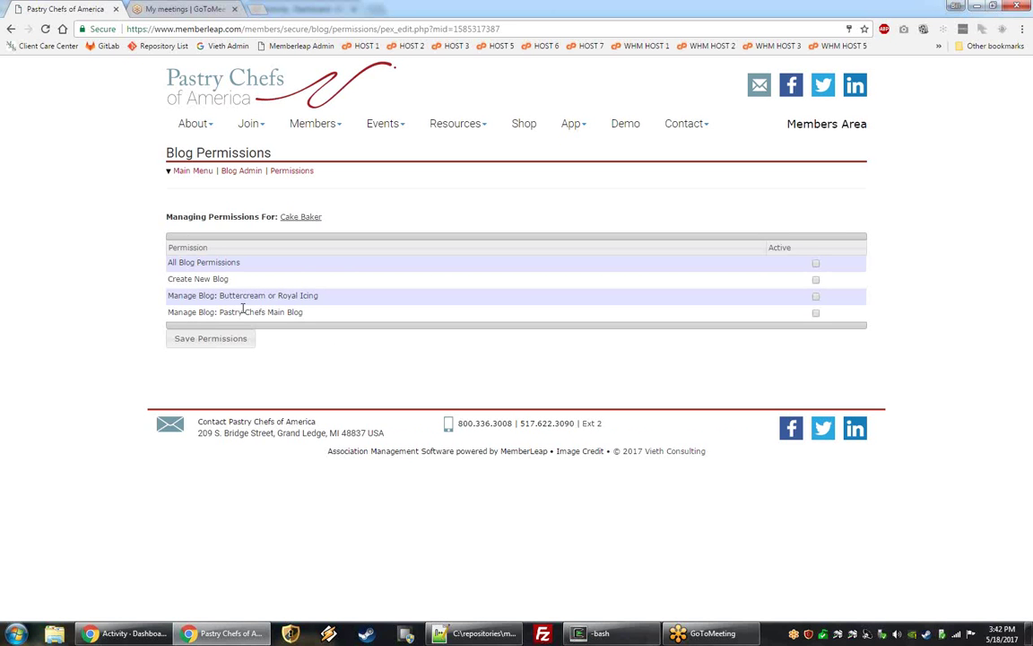
# Try out the All Blog Permissions and Create New Blog options for the member, clear both, and review the per-blog manage permissions.
pyautogui.click(815, 263)
pyautogui.click(815, 264)
pyautogui.click(815, 280)
pyautogui.moveTo(167, 295); pyautogui.dragTo(341, 307)
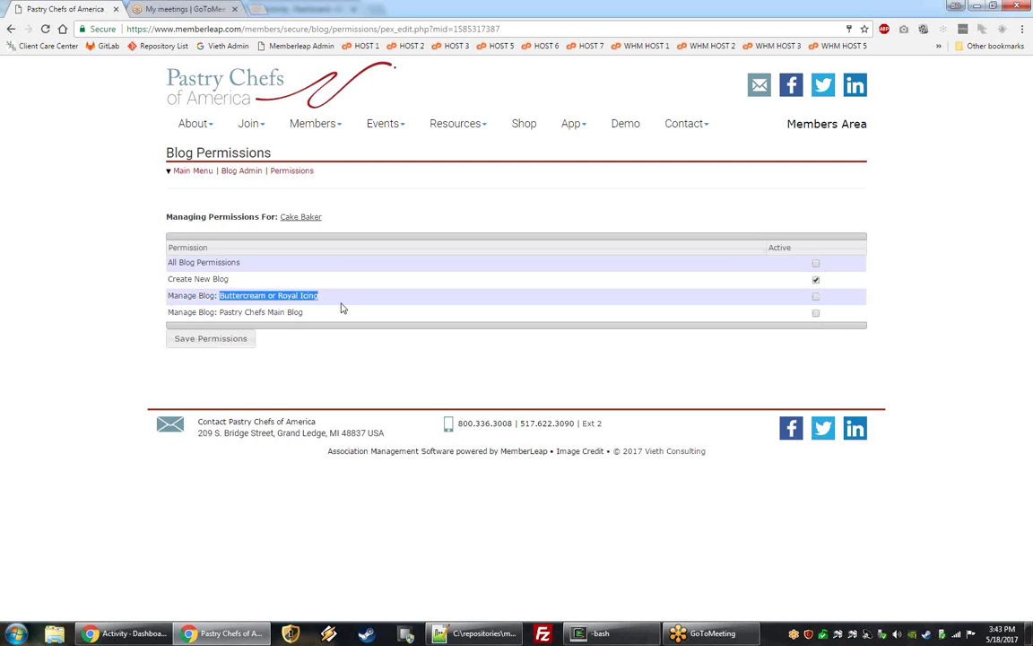
pyautogui.moveTo(224, 311); pyautogui.dragTo(311, 312)
pyautogui.click(318, 313)
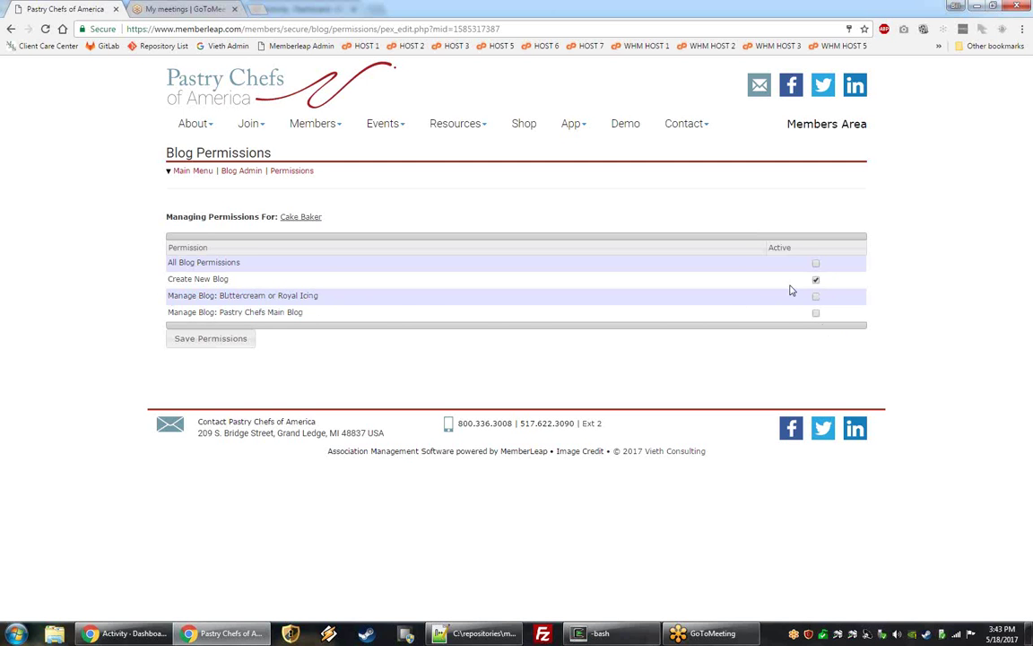
pyautogui.click(816, 280)
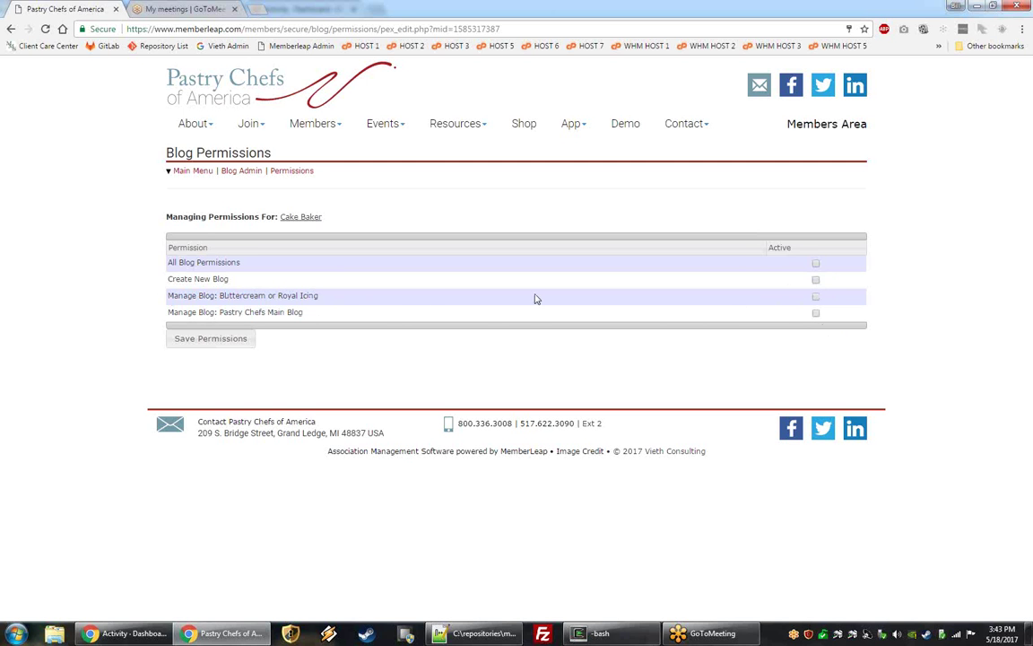
# Grant the member the permission "Manage Blog: Pastry Chefs Main Blog" and save the permissions.
pyautogui.click(815, 313)
pyautogui.click(208, 338)
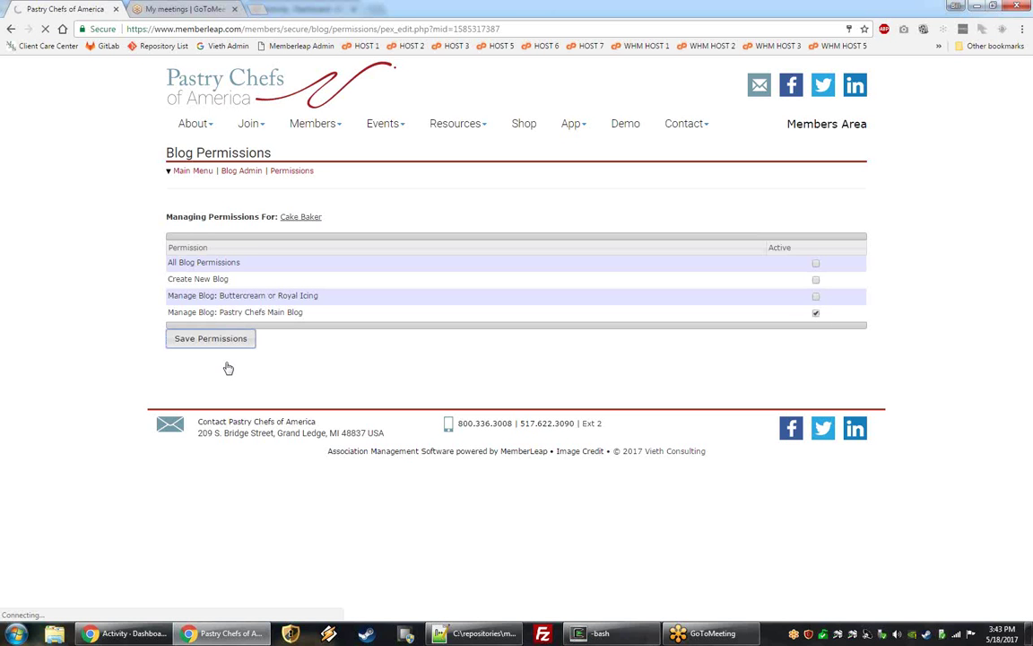